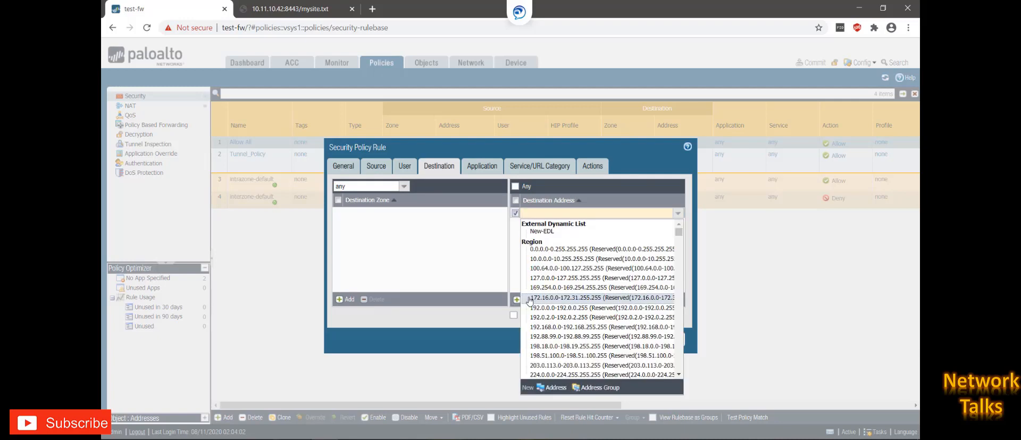
Set the new security rule's destination address to New-EDL and its service to any, keep the Allow action, and save the rule.
{"action": "left_click", "coordinate": [545, 233]}
{"action": "left_click", "coordinate": [483, 169]}
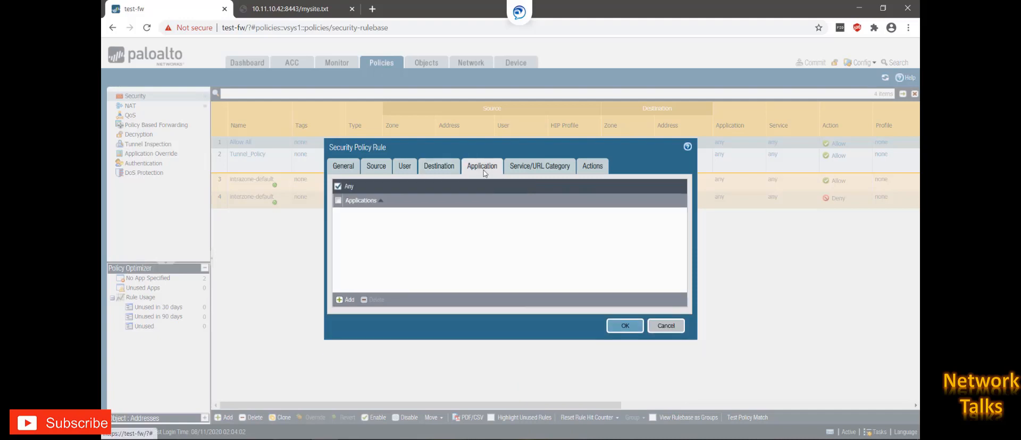
{"action": "left_click", "coordinate": [520, 167]}
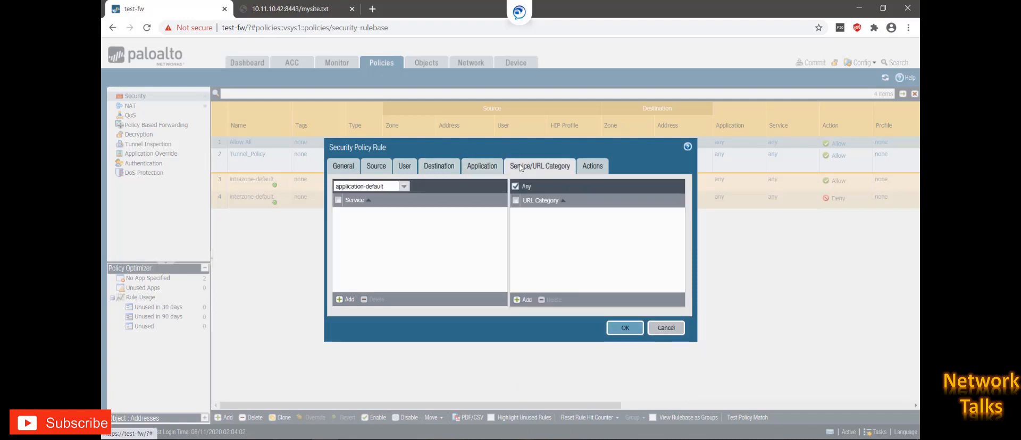
{"action": "left_click", "coordinate": [404, 186]}
{"action": "left_click", "coordinate": [388, 205]}
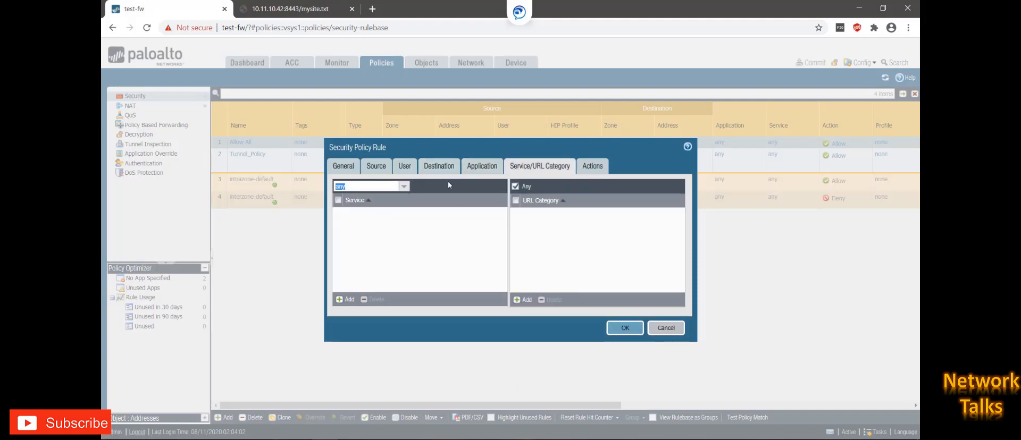
{"action": "left_click", "coordinate": [583, 168]}
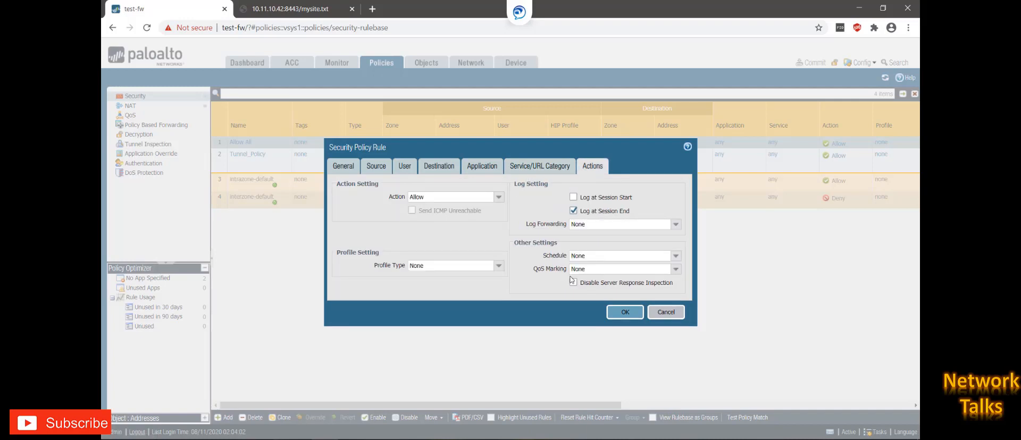
{"action": "left_click", "coordinate": [618, 312]}
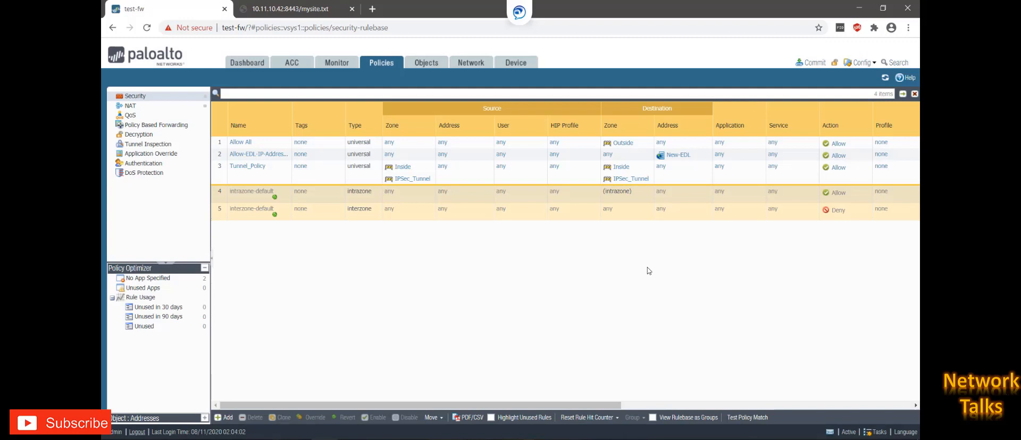
Commit the firewall configuration and close the commit status report.
{"action": "left_click", "coordinate": [816, 64]}
{"action": "left_click", "coordinate": [606, 361]}
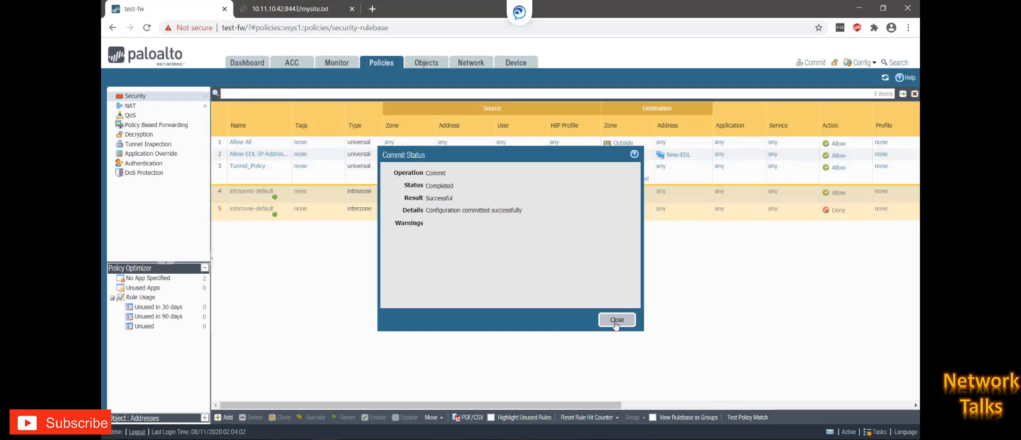
{"action": "left_click", "coordinate": [616, 321]}
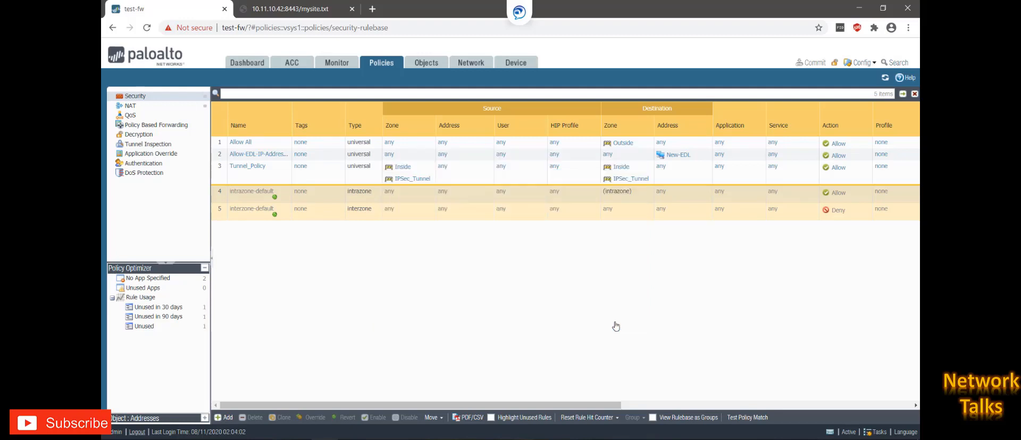
Examine the list entries of the New-EDL external dynamic list and compare them with the reloaded mysite.txt page.
{"action": "left_click", "coordinate": [433, 67]}
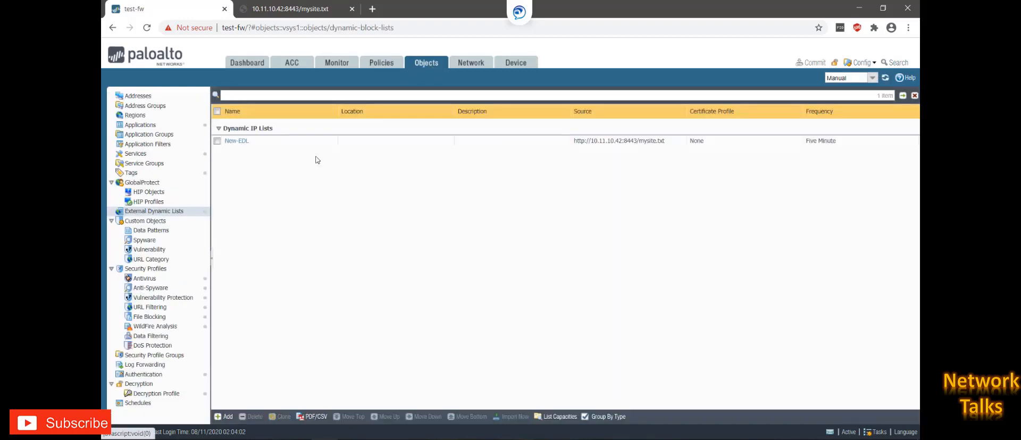
{"action": "left_click", "coordinate": [242, 142]}
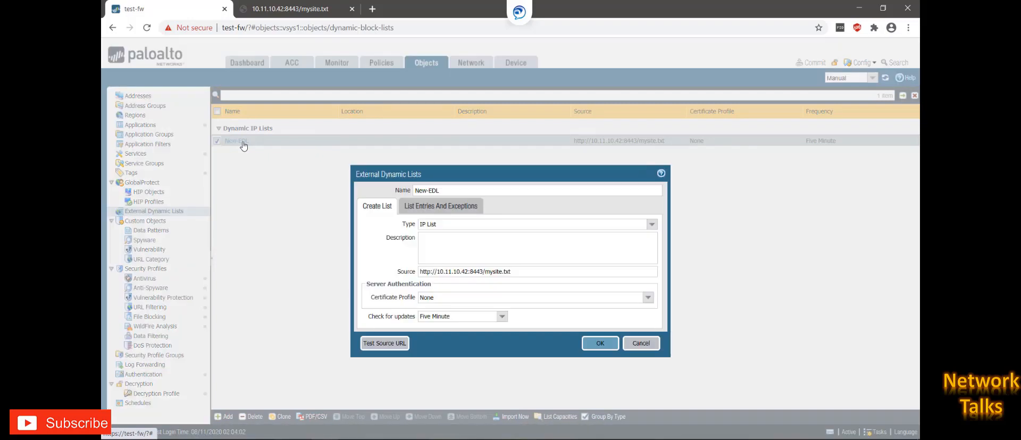
{"action": "left_click", "coordinate": [410, 206]}
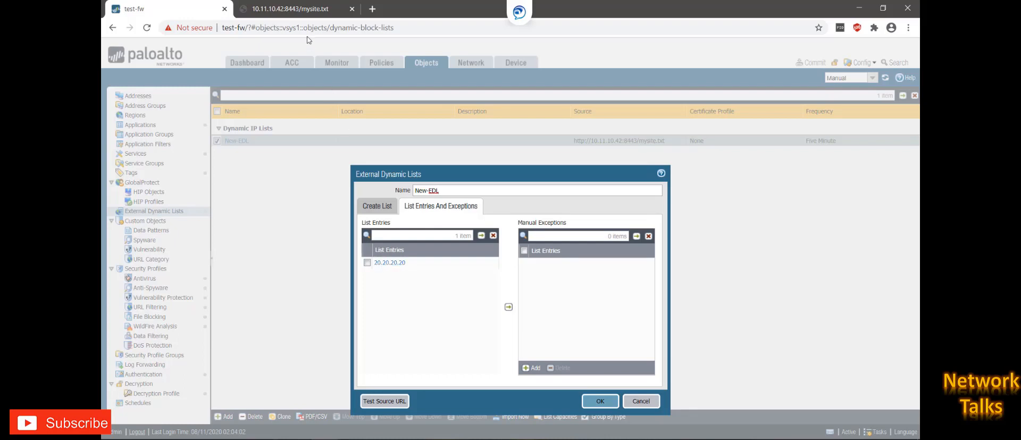
{"action": "left_click", "coordinate": [293, 9]}
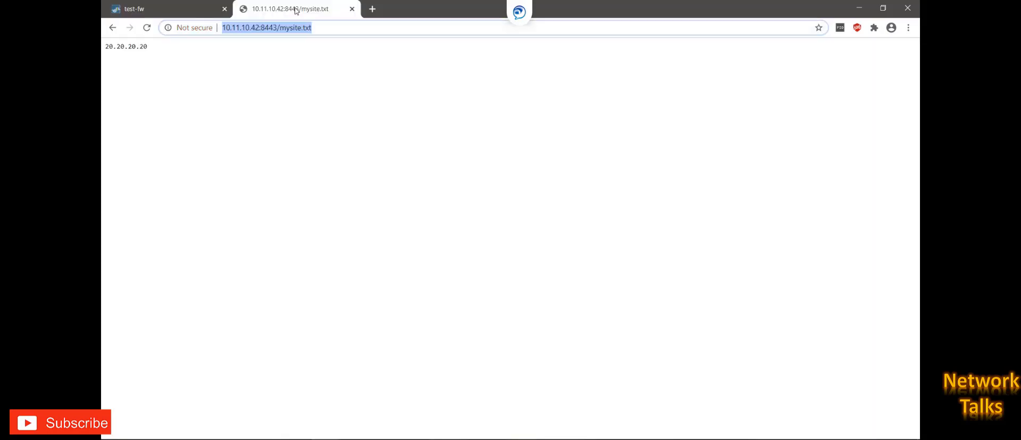
{"action": "left_click", "coordinate": [147, 28]}
{"action": "left_click", "coordinate": [157, 4]}
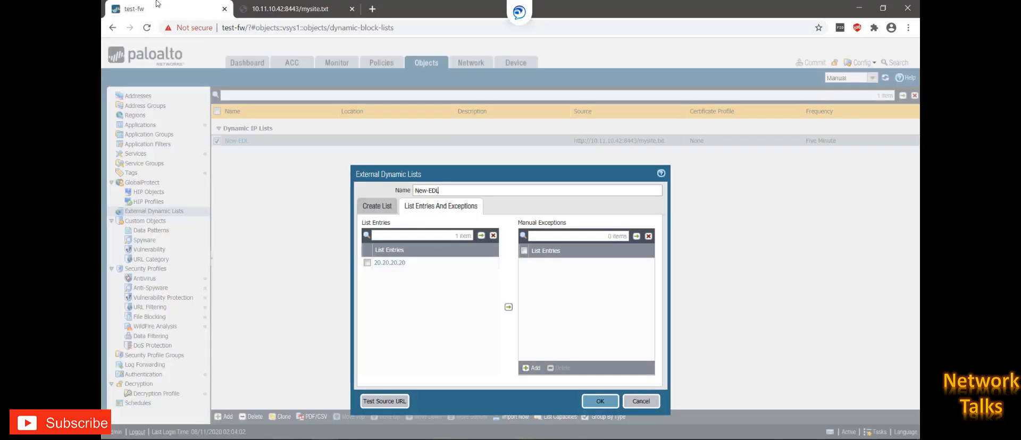
{"action": "left_click", "coordinate": [650, 404]}
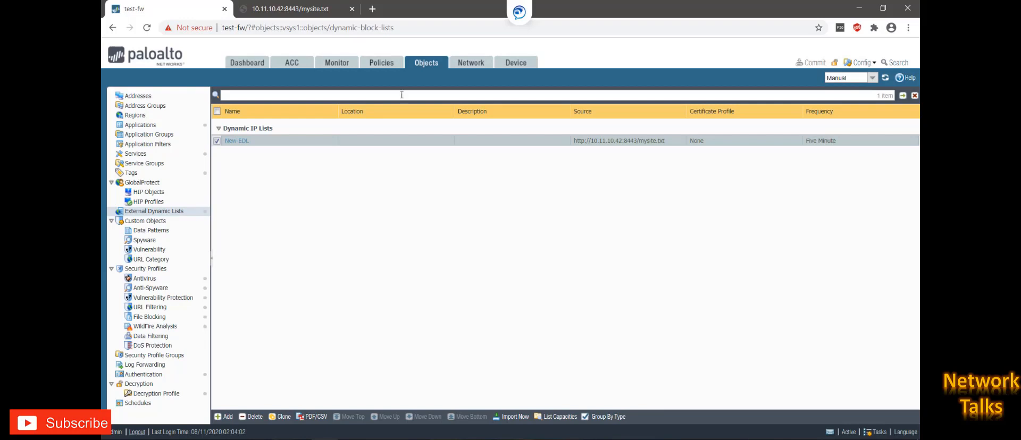
{"action": "left_click", "coordinate": [391, 65]}
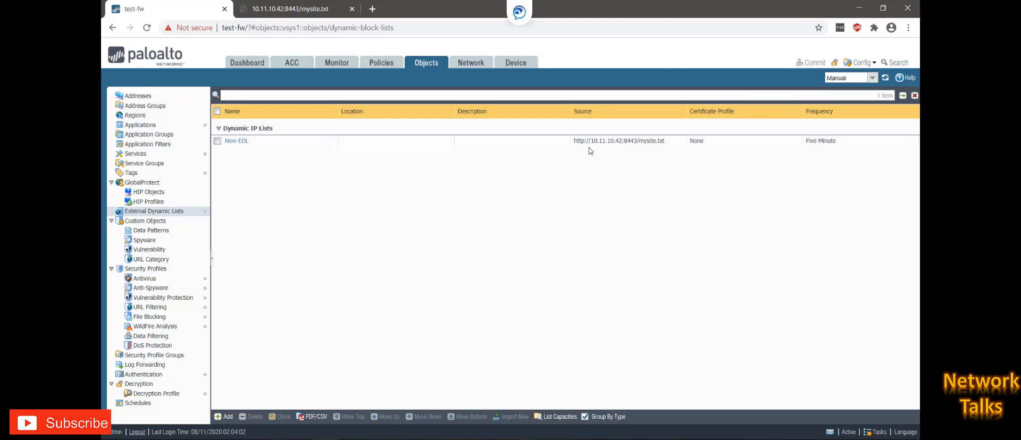
Switch to File Explorer, open mysite in Notepad, add 100.100.100.100 on a second line, save, and close the file.
{"action": "key", "text": "alt+Tab"}
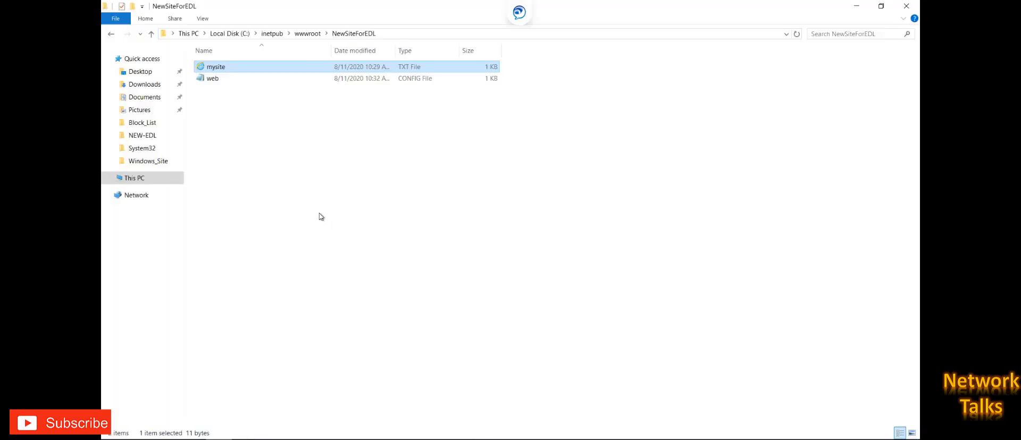
{"action": "right_click", "coordinate": [239, 71]}
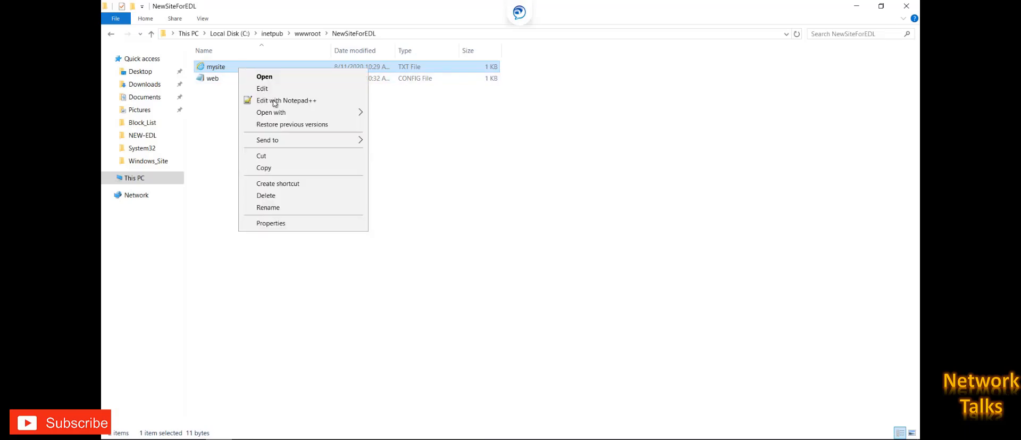
{"action": "mouse_move", "coordinate": [295, 116]}
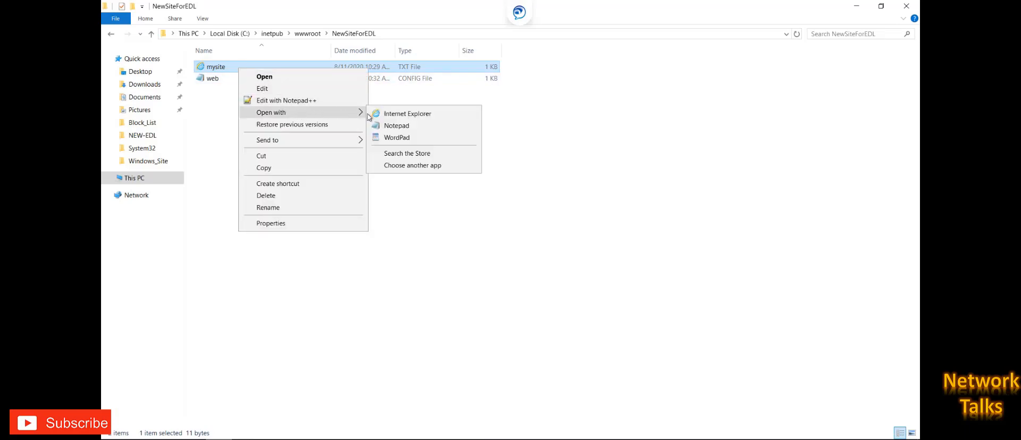
{"action": "left_click", "coordinate": [396, 126]}
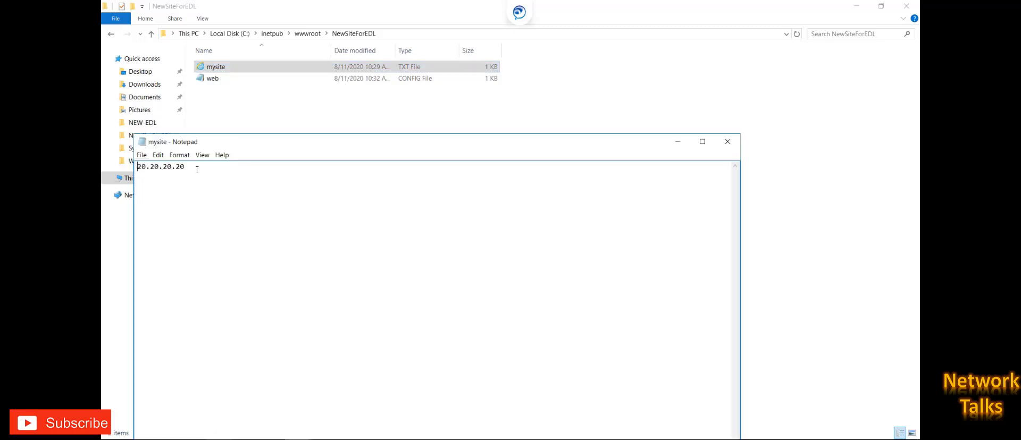
{"action": "type", "text": "100.100.100.100"}
{"action": "left_click", "coordinate": [144, 155]}
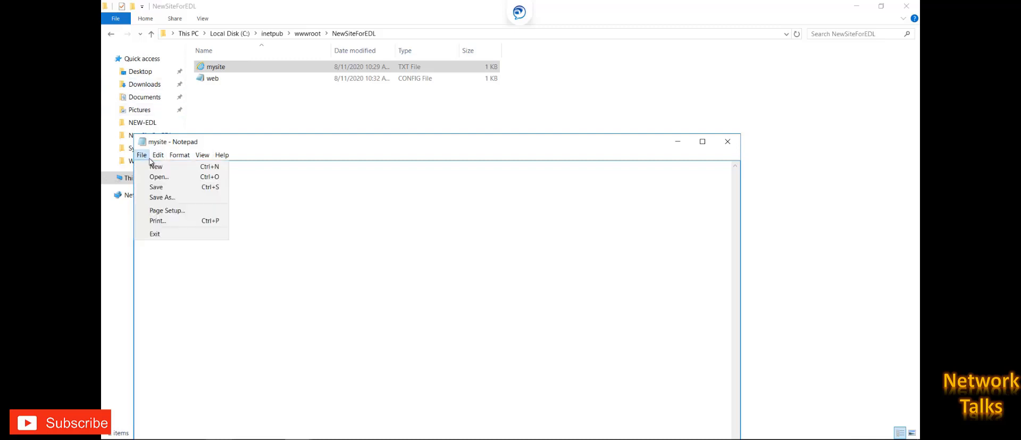
{"action": "left_click", "coordinate": [162, 188]}
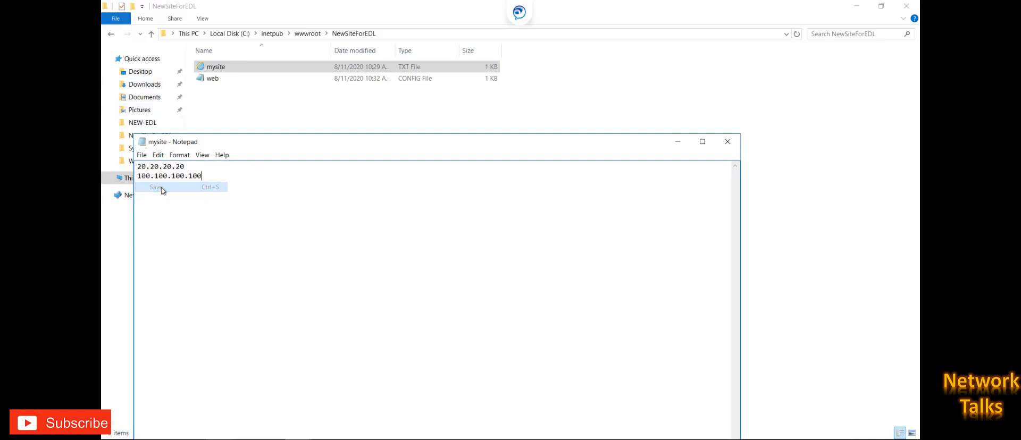
{"action": "left_click", "coordinate": [728, 143]}
Switch back to the browser and reload 10.11.10.42:8443/mysite.txt to check the published IP entries.
{"action": "key", "text": "alt+Tab"}
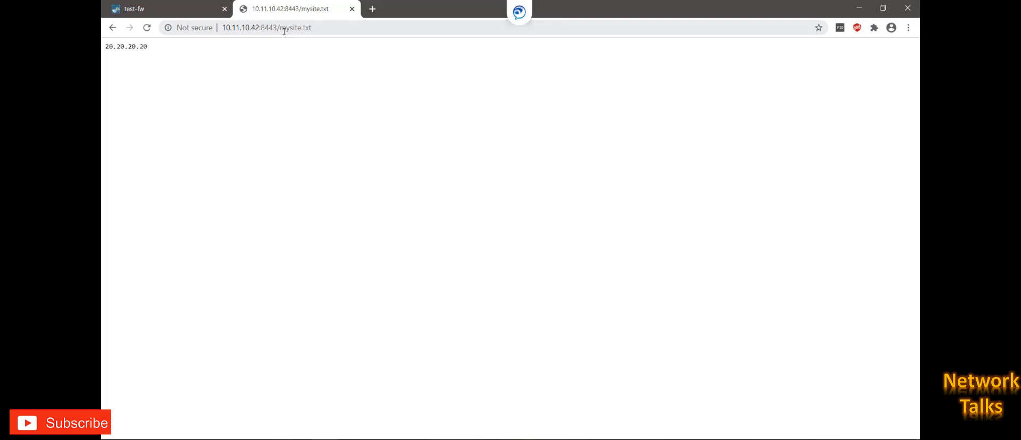
{"action": "left_click", "coordinate": [147, 28]}
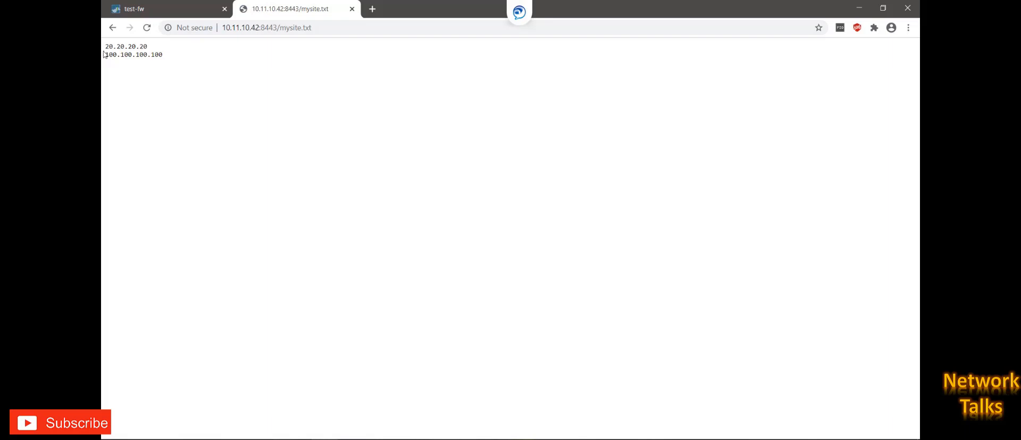
{"action": "double_click", "coordinate": [163, 52]}
Switch to the test-fw PuTTY session, maximize it, and list the options of "request system external-list".
{"action": "left_click", "coordinate": [168, 8]}
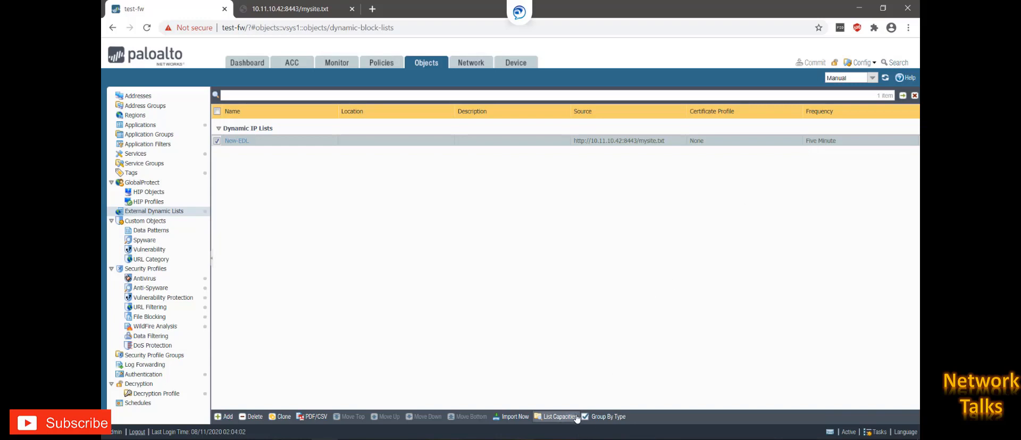
{"action": "left_click", "coordinate": [540, 377]}
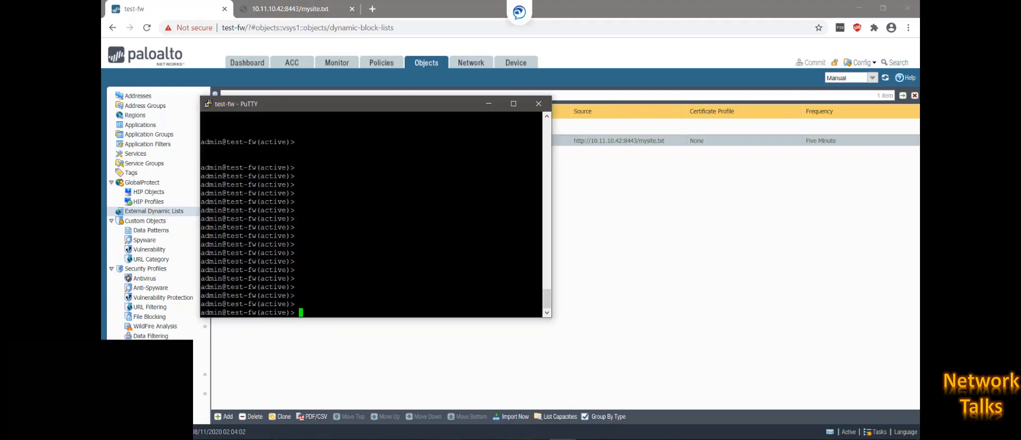
{"action": "left_click", "coordinate": [513, 104]}
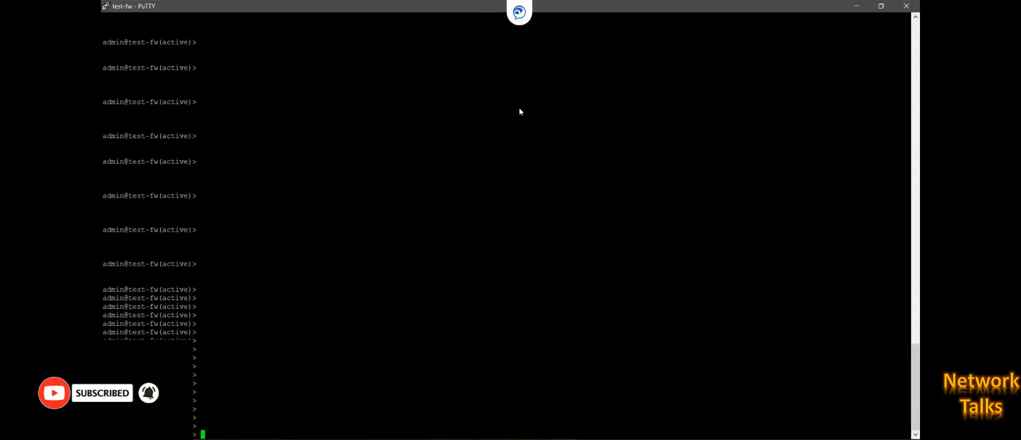
{"action": "type", "text": "request system ex"}
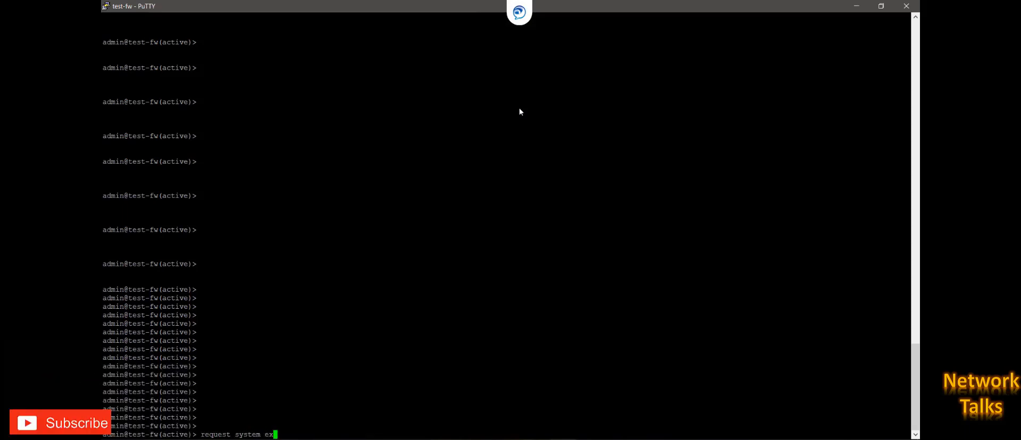
{"action": "key", "text": "Tab"}
{"action": "key", "text": "question"}
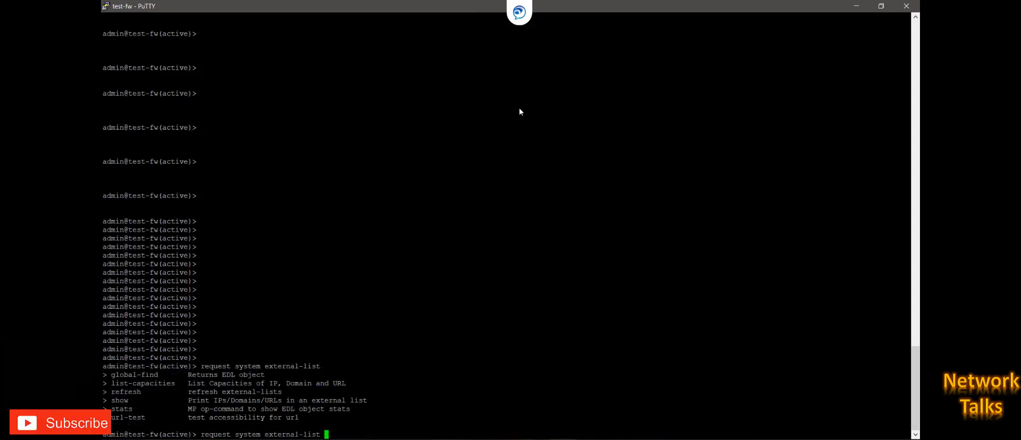
Refresh the IP list with "request system external-list refresh type ip name New-EDL".
{"action": "type", "text": "refresh type ip name"}
{"action": "key", "text": "question"}
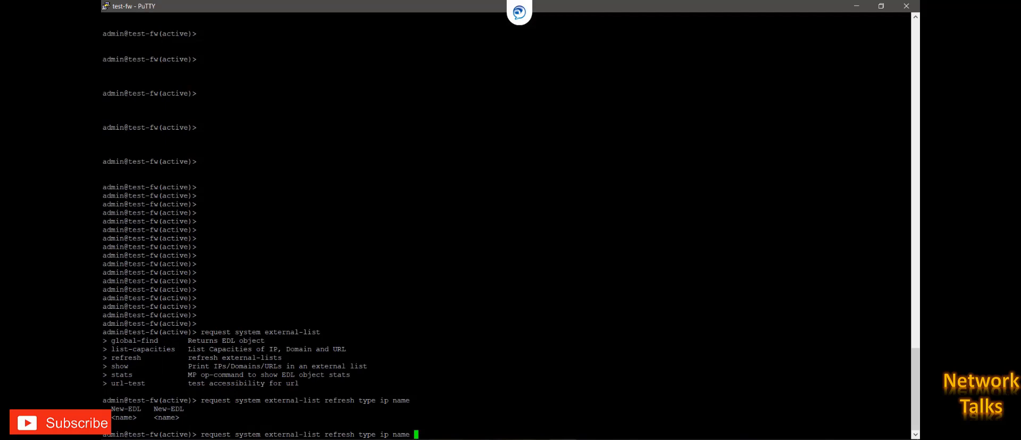
{"action": "left_click_drag", "start_coordinate": [111, 409], "coordinate": [141, 409]}
{"action": "right_click", "coordinate": [141, 409]}
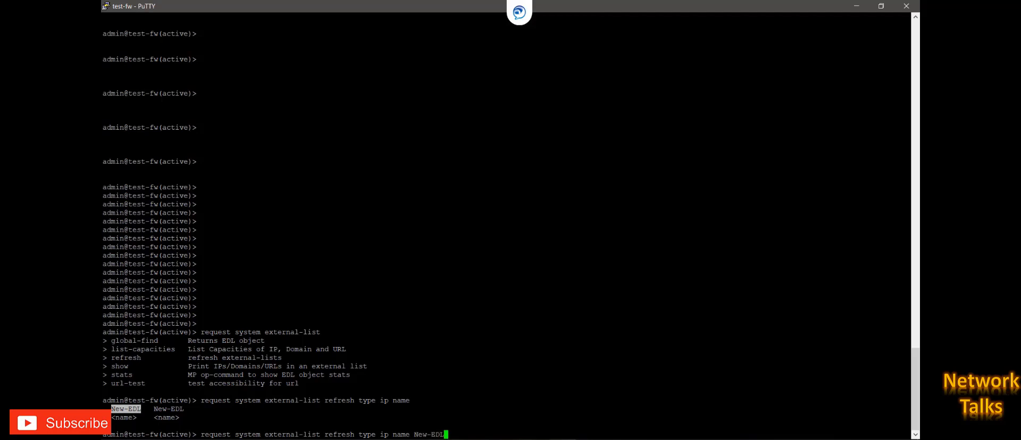
{"action": "key", "text": "Return"}
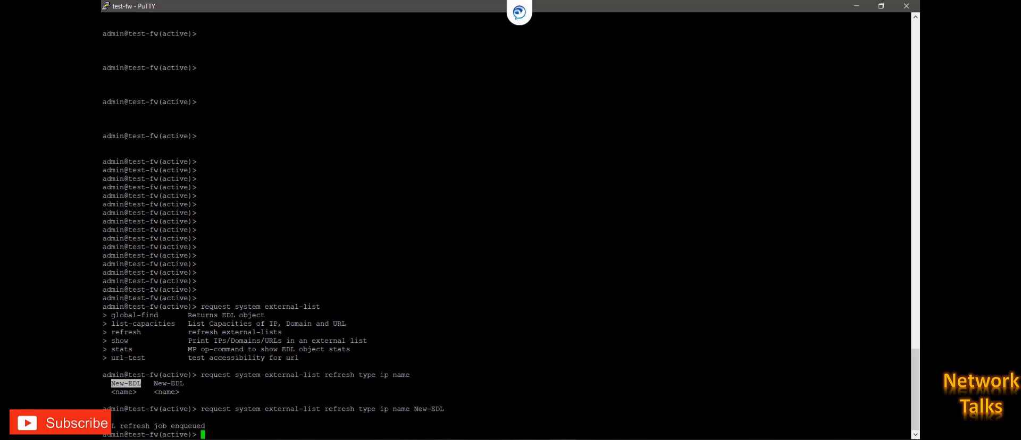
Run "show jobs all" and examine the EDLRefresh jobs alongside the refresh command that was issued.
{"action": "key", "text": "Return"}
{"action": "key", "text": "Return"}
{"action": "key", "text": "Return"}
{"action": "type", "text": "show jobs all"}
{"action": "key", "text": "question"}
{"action": "key", "text": "Return"}
{"action": "left_click_drag", "start_coordinate": [444, 204], "coordinate": [485, 204]}
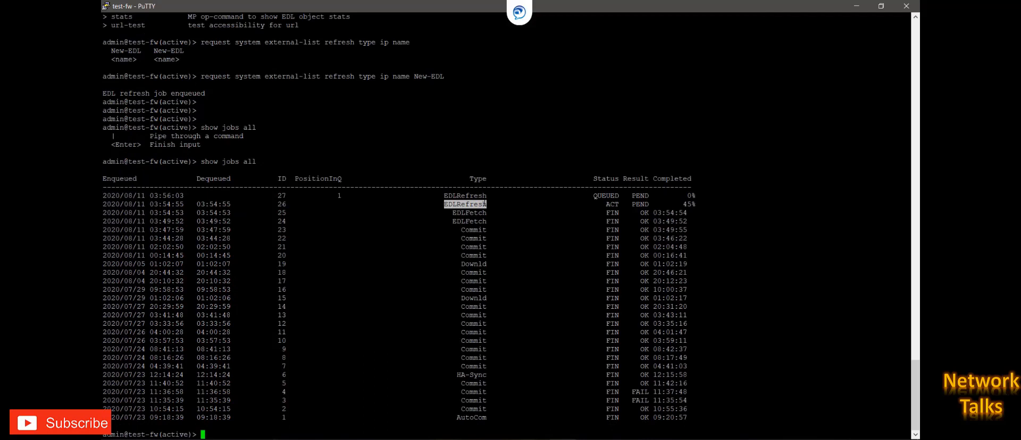
{"action": "left_click_drag", "start_coordinate": [444, 195], "coordinate": [485, 196]}
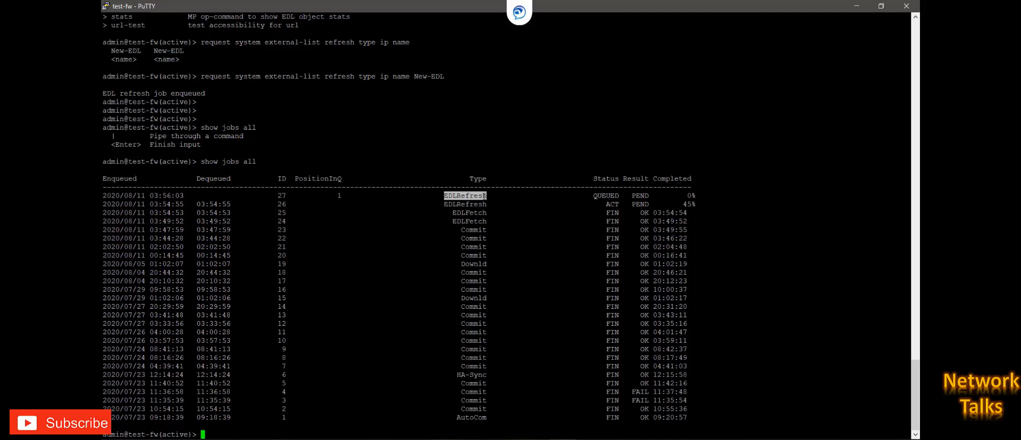
{"action": "left_click_drag", "start_coordinate": [201, 77], "coordinate": [448, 77]}
{"action": "left_click", "coordinate": [448, 77]}
Rerun "show jobs all" to check the progress of the EDLRefresh jobs.
{"action": "key", "text": "Up"}
{"action": "key", "text": "Return"}
{"action": "key", "text": "Return"}
{"action": "key", "text": "Return"}
{"action": "key", "text": "Return"}
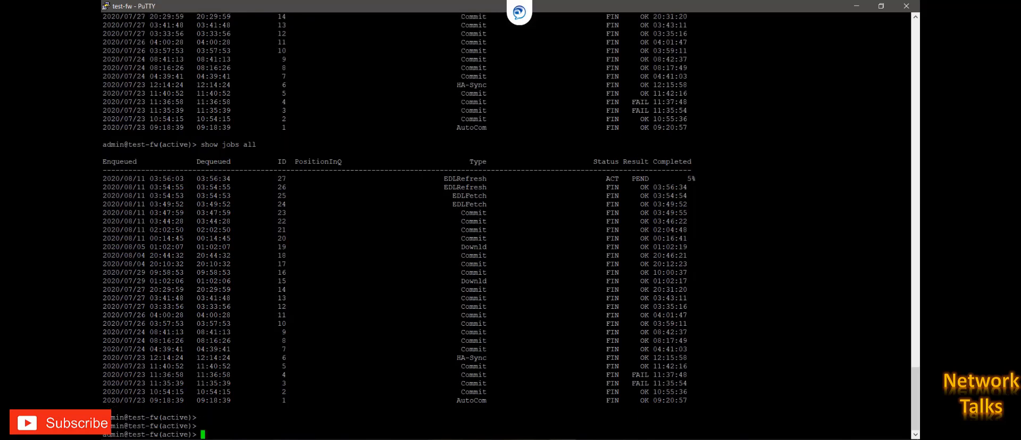
Switch back to the firewall's web interface, examine New-EDL's list entries, and close the list without changes.
{"action": "key", "text": "alt+Tab"}
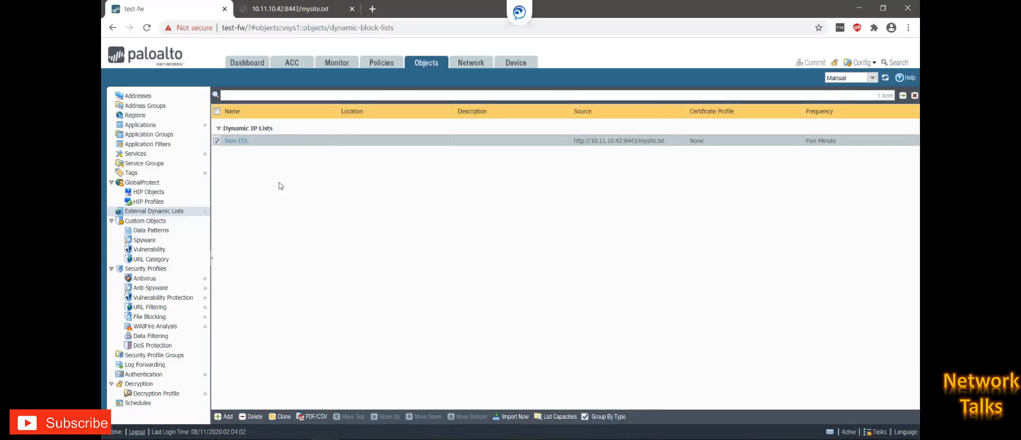
{"action": "left_click", "coordinate": [246, 142]}
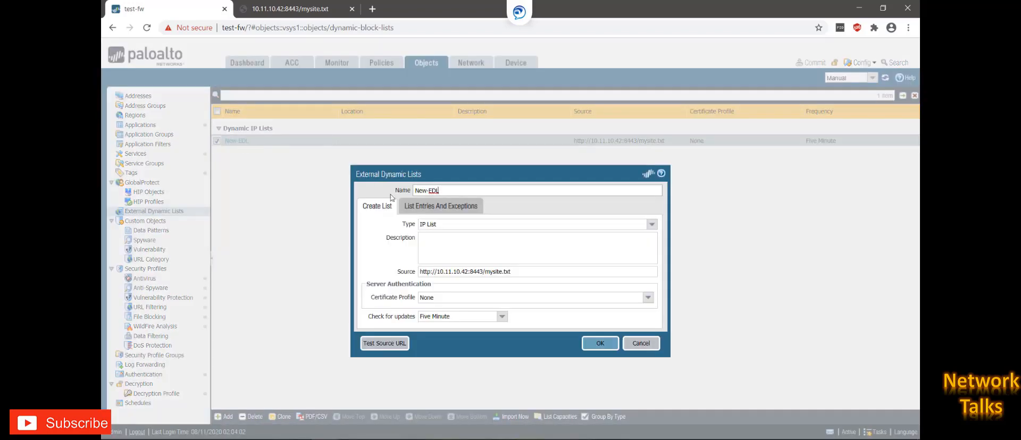
{"action": "left_click", "coordinate": [432, 212]}
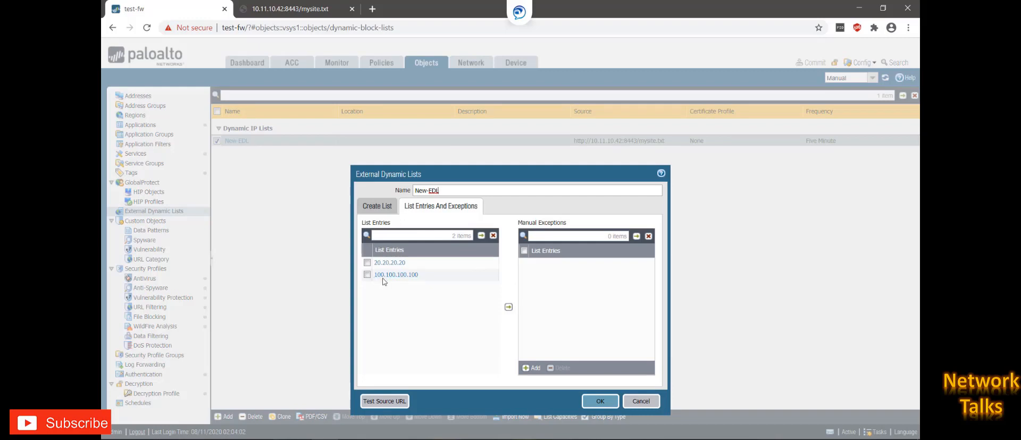
{"action": "left_click", "coordinate": [644, 403]}
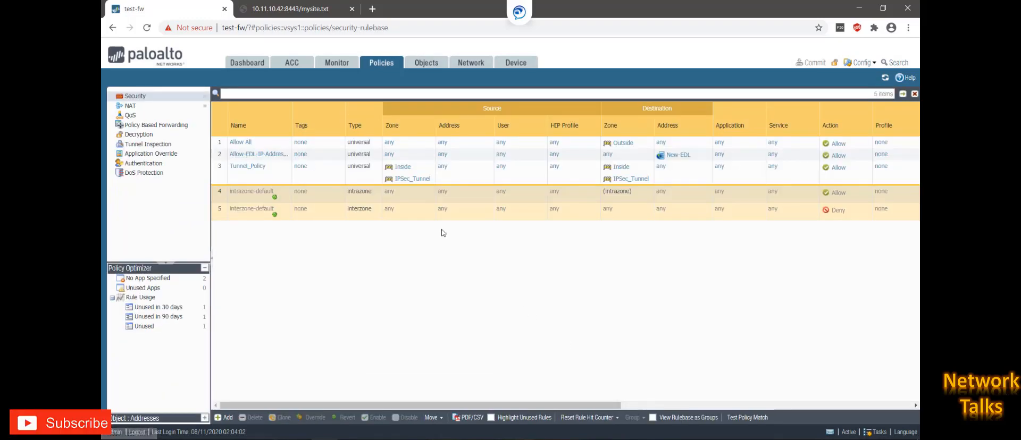
Inspect the New-EDL destination address in the second security policy rule.
{"action": "mouse_move", "coordinate": [678, 158]}
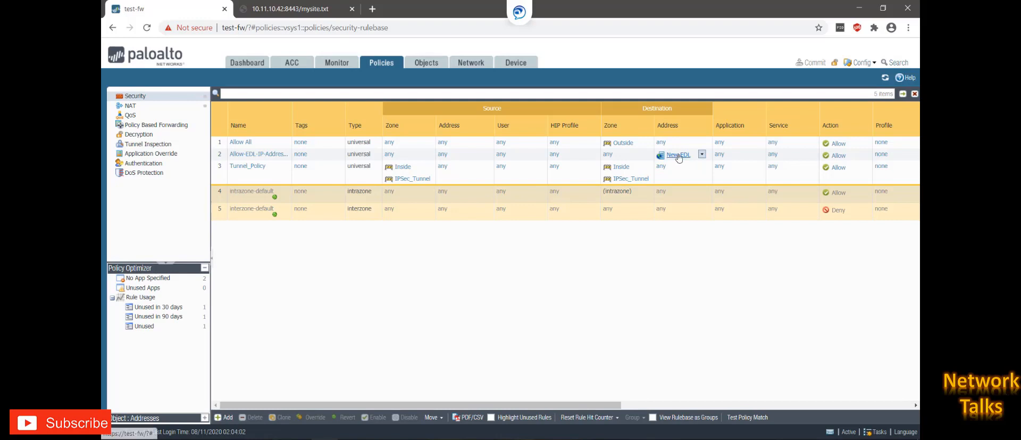